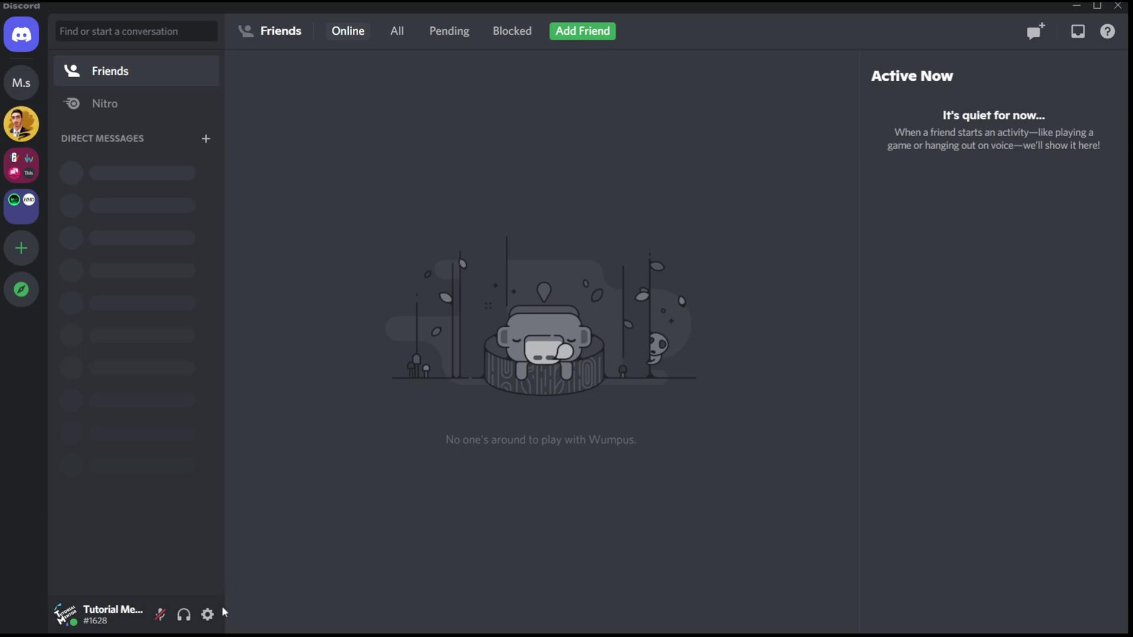
# - Open User Settings to the My Account page from the gear beside the username
pyautogui.click(207, 614)
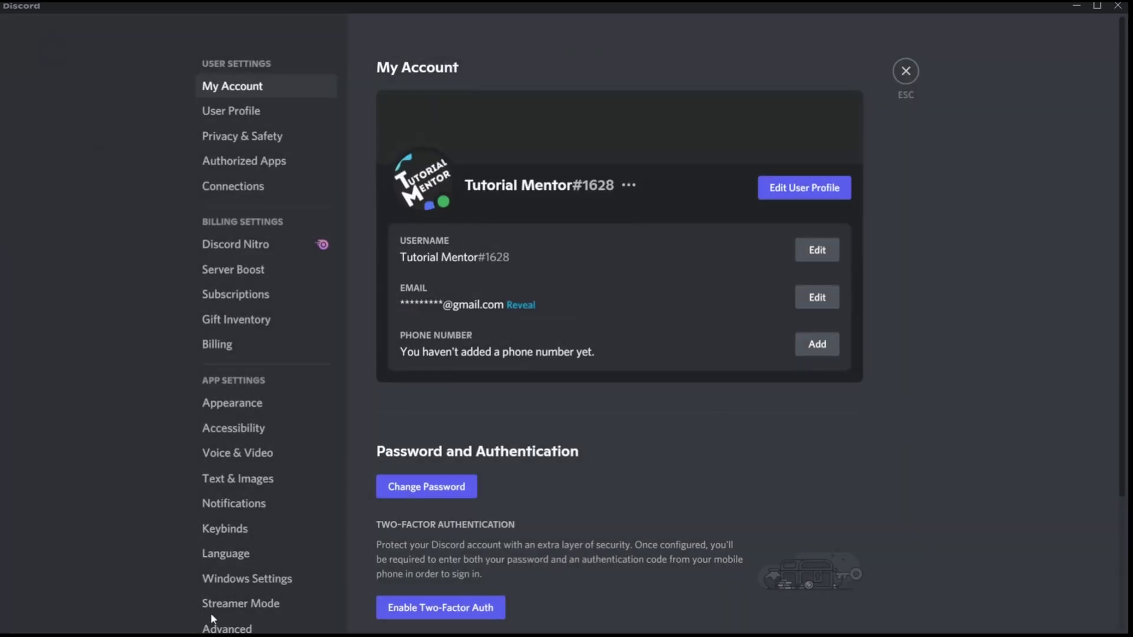
# - Go to the Appearance page and review its options, keeping Dark theme and Cozy display
pyautogui.click(263, 407)
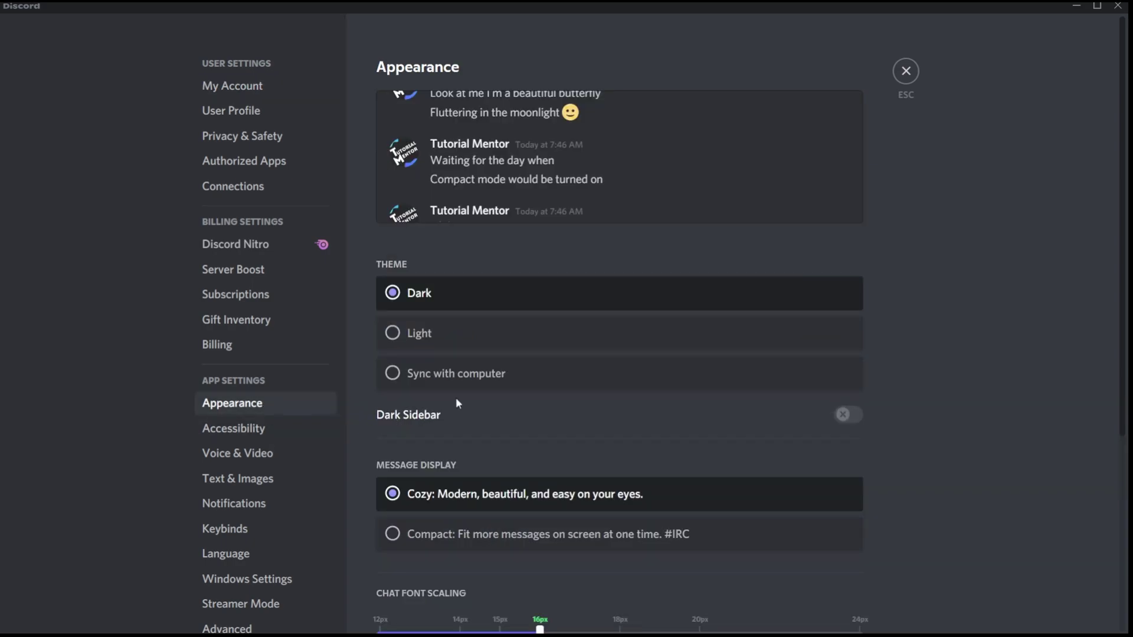
pyautogui.scroll(-4, 531, 278)
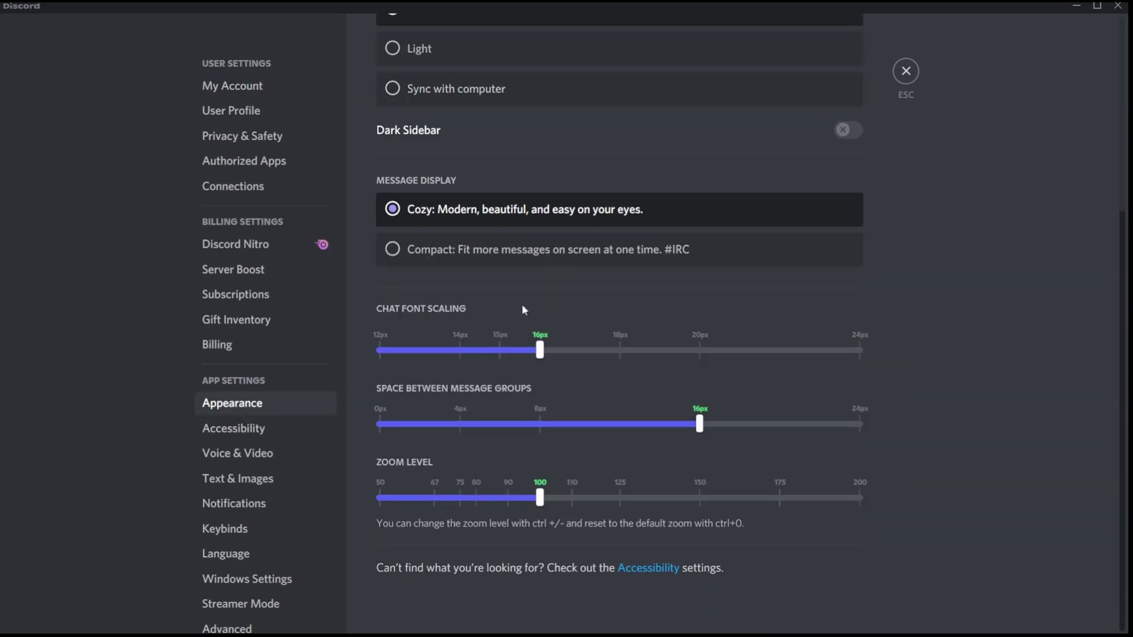
pyautogui.scroll(4, 512, 405)
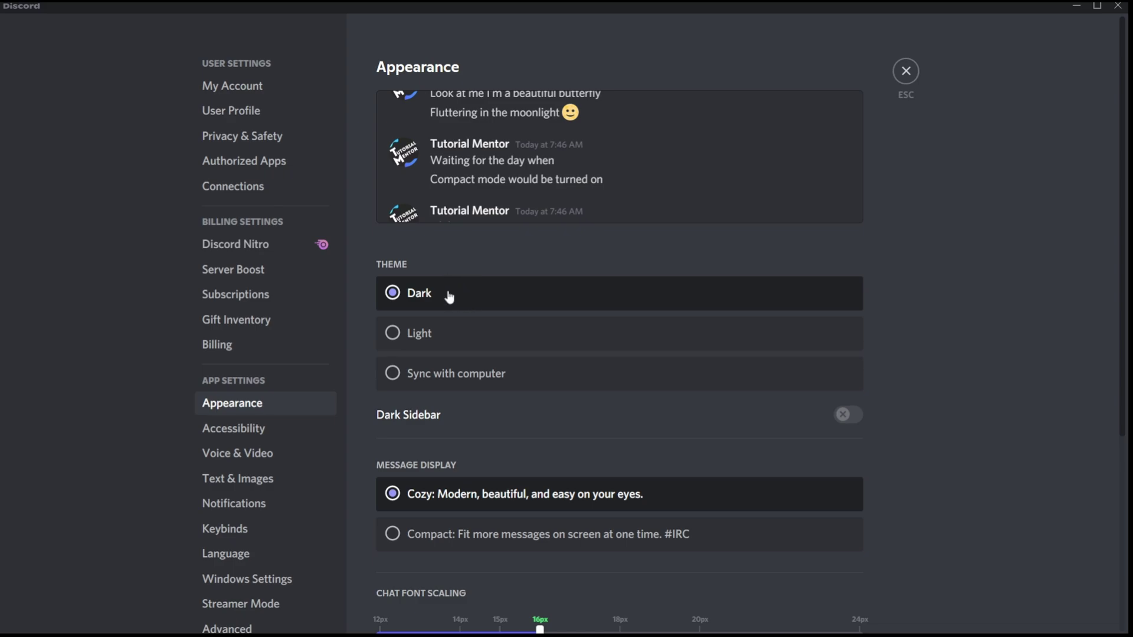
pyautogui.click(452, 338)
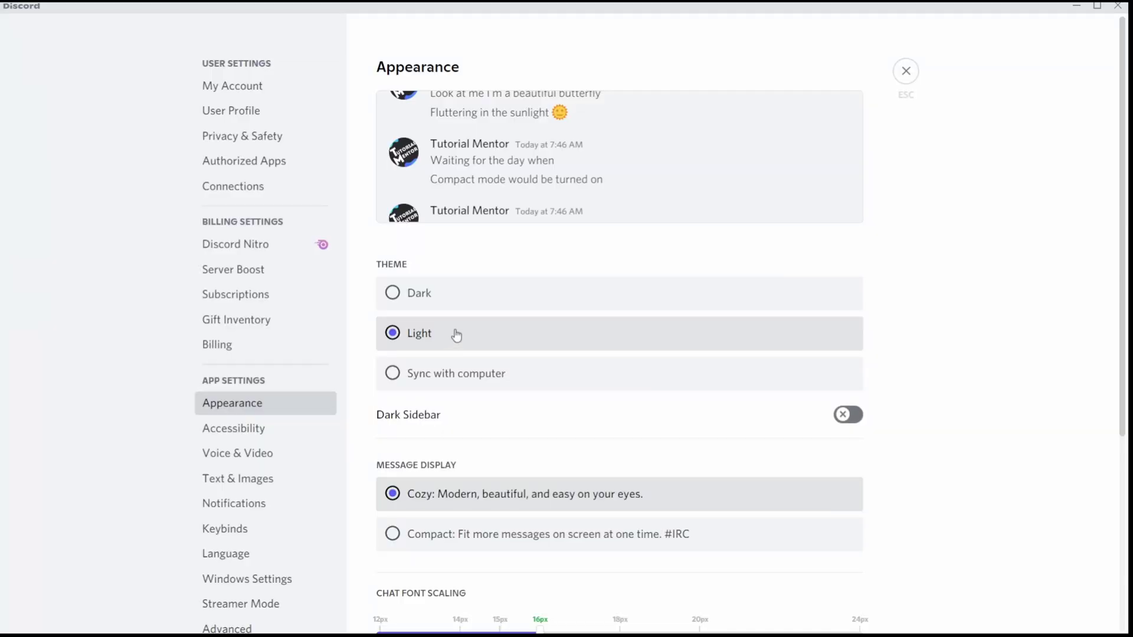
pyautogui.click(465, 373)
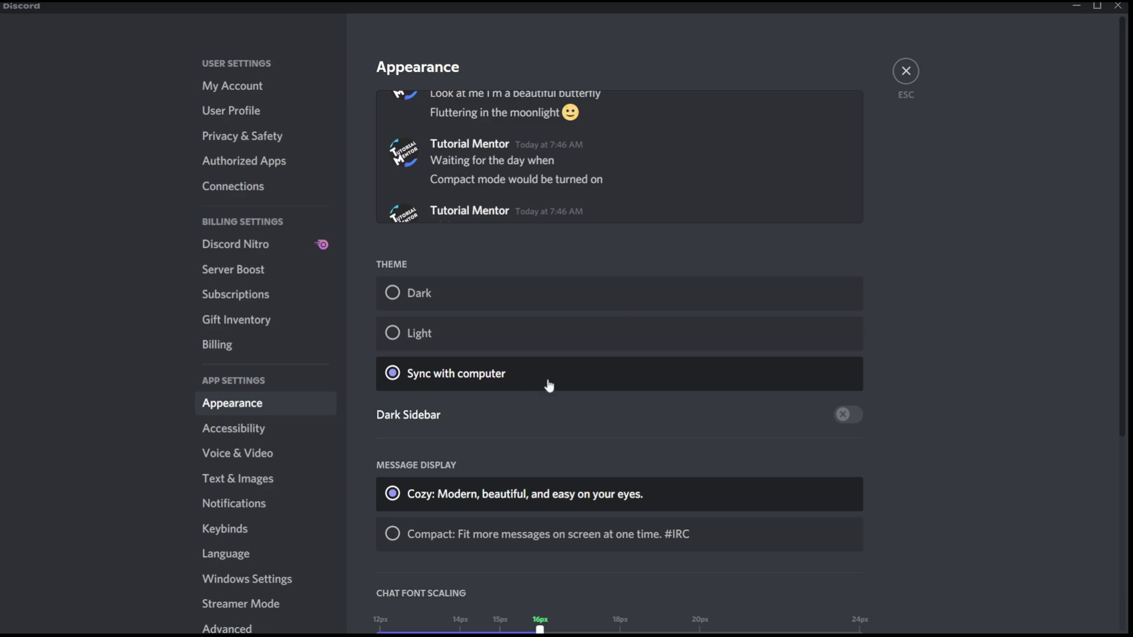
pyautogui.click(513, 291)
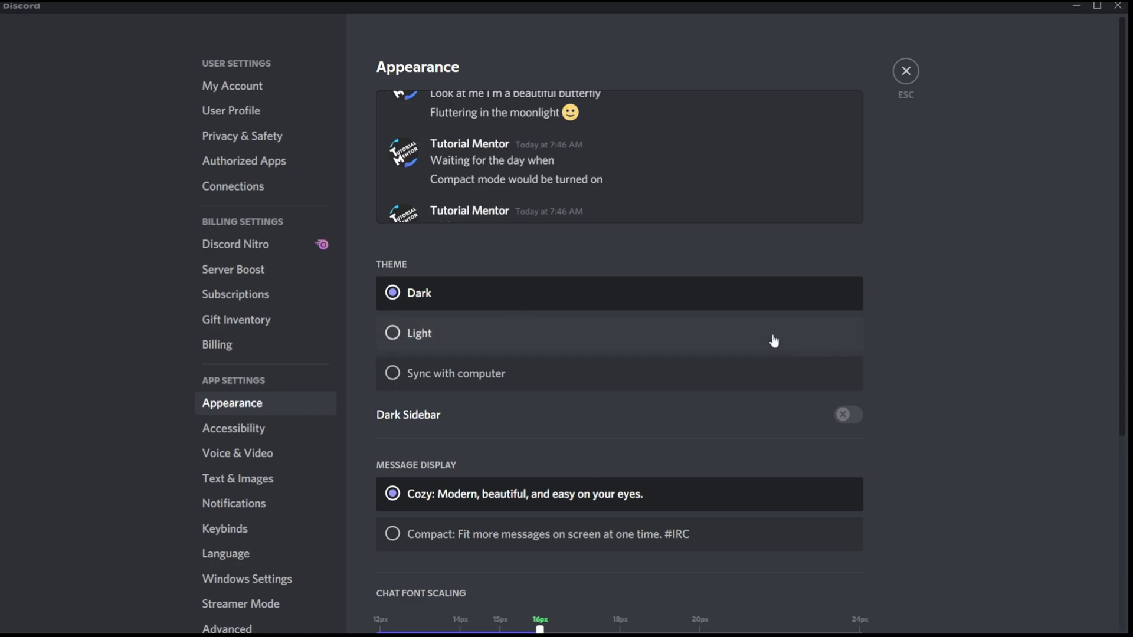
pyautogui.scroll(-1, 703, 308)
pyautogui.scroll(-3, 696, 298)
pyautogui.scroll(1, 688, 296)
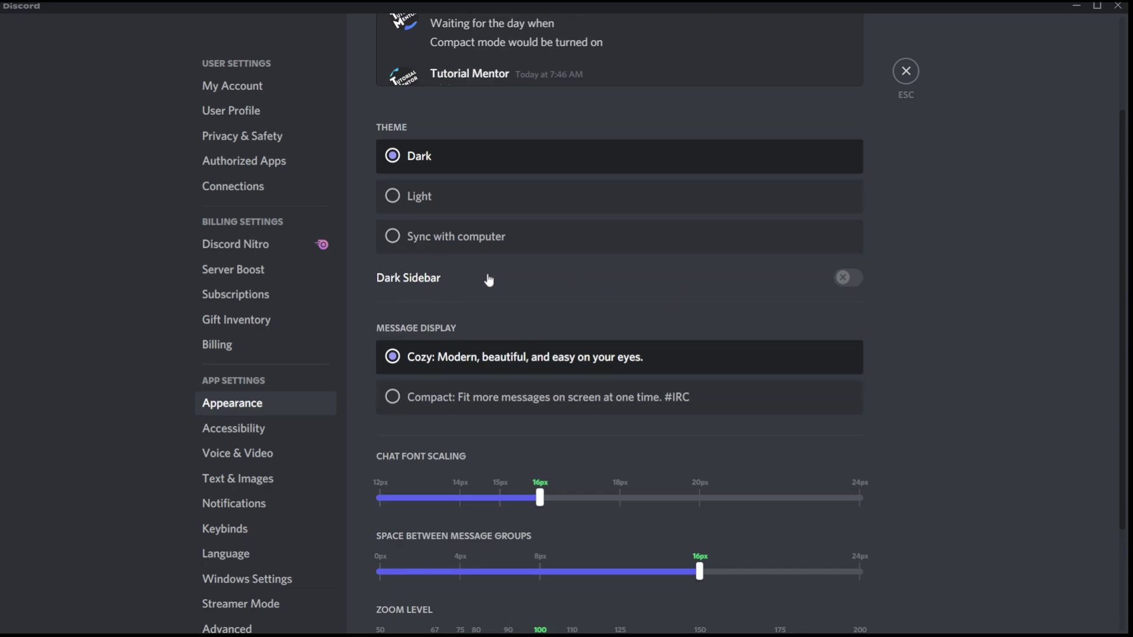
pyautogui.click(431, 201)
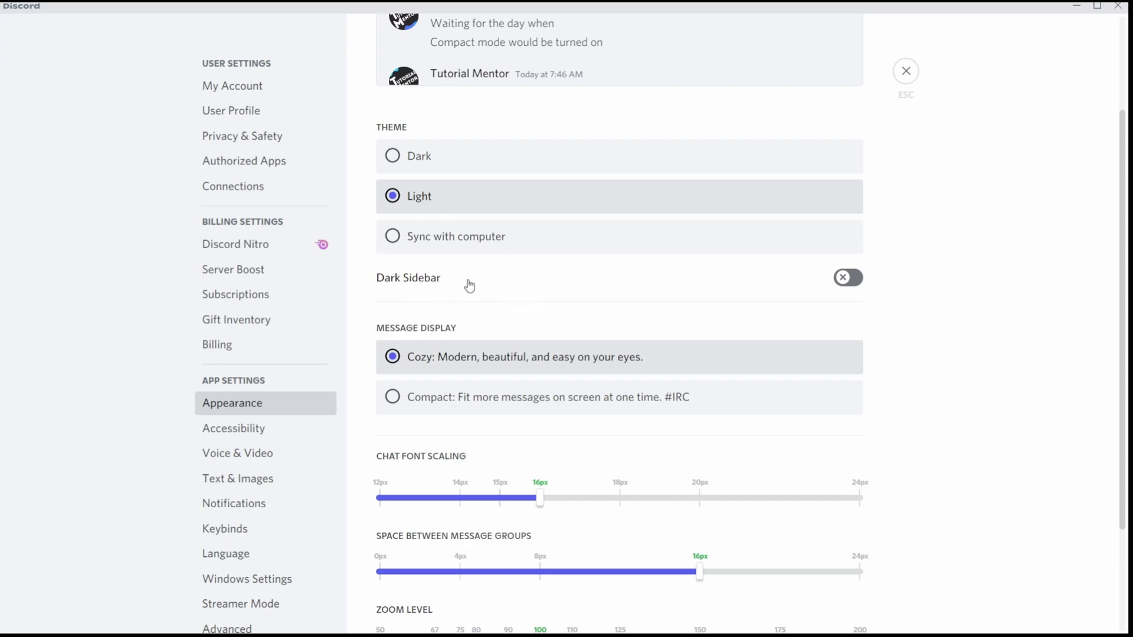
pyautogui.click(856, 278)
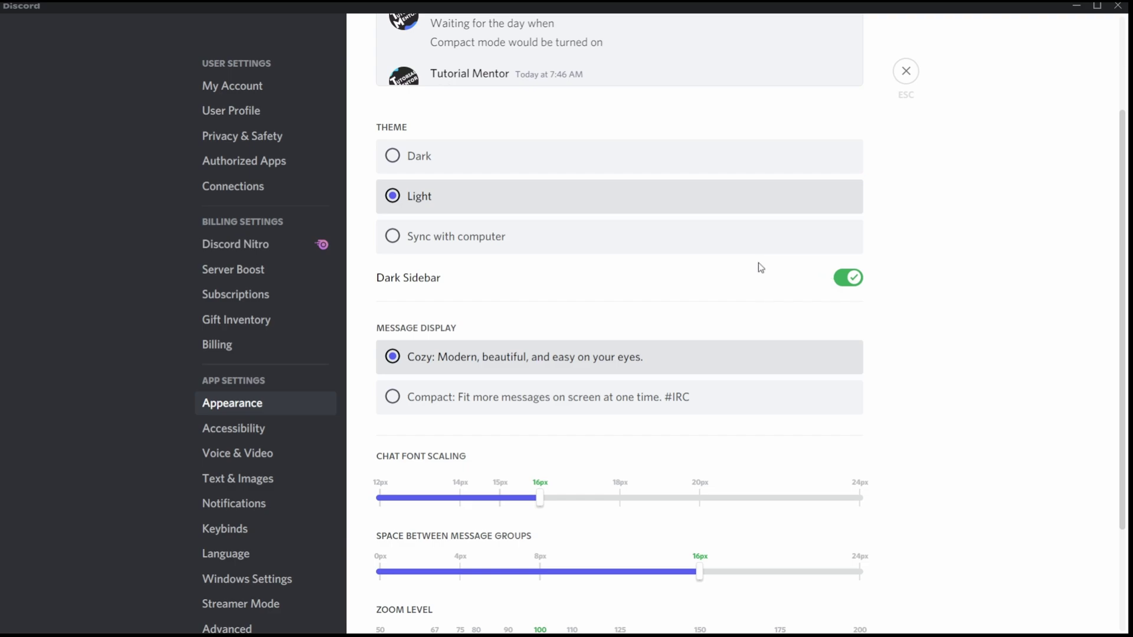
pyautogui.click(550, 159)
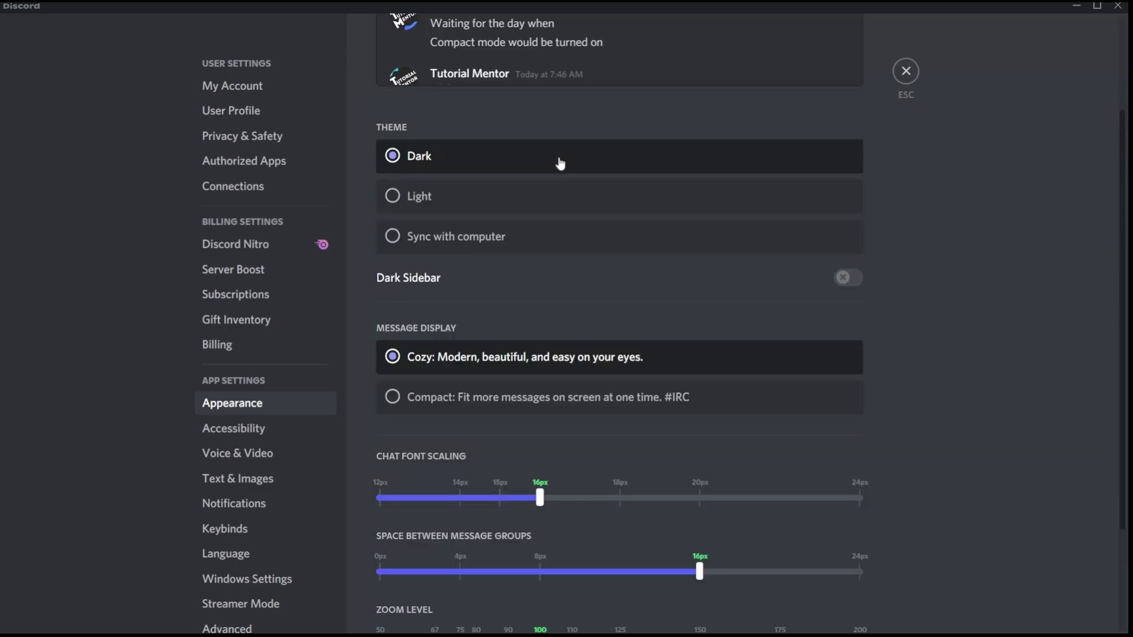
pyautogui.scroll(-3, 557, 212)
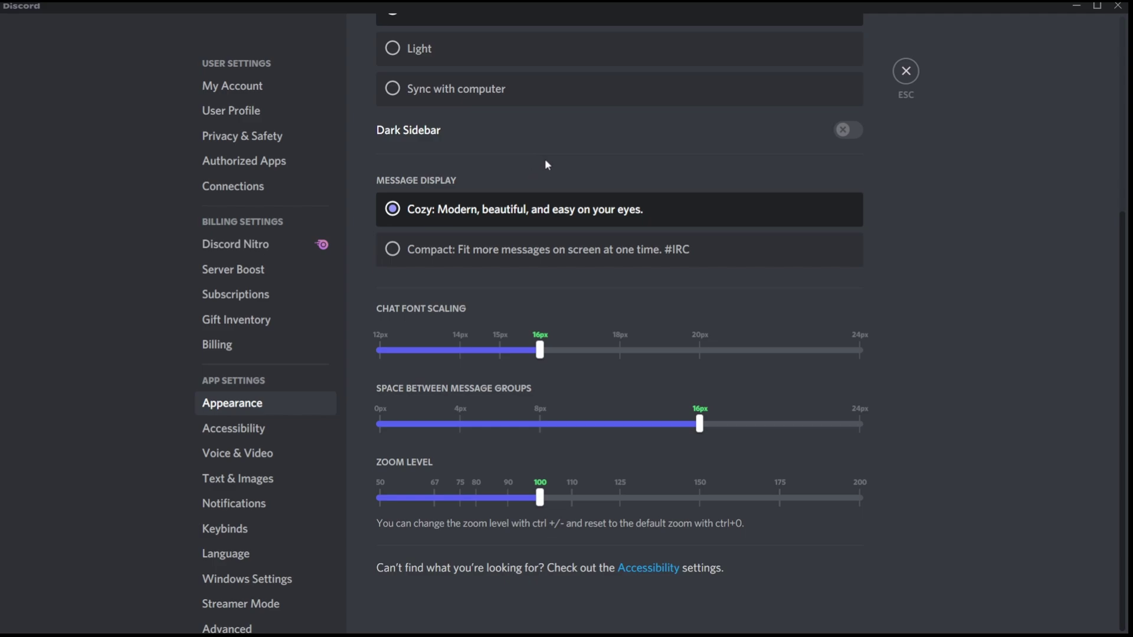
pyautogui.scroll(5, 550, 242)
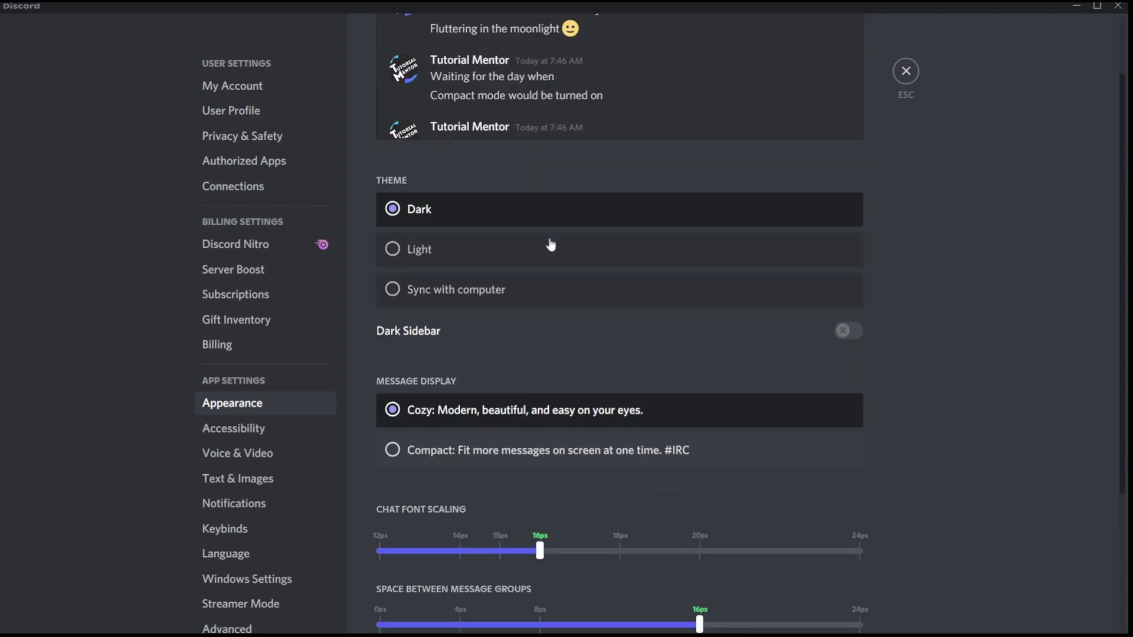
pyautogui.scroll(-5, 550, 243)
pyautogui.scroll(5, 538, 266)
pyautogui.scroll(-5, 539, 262)
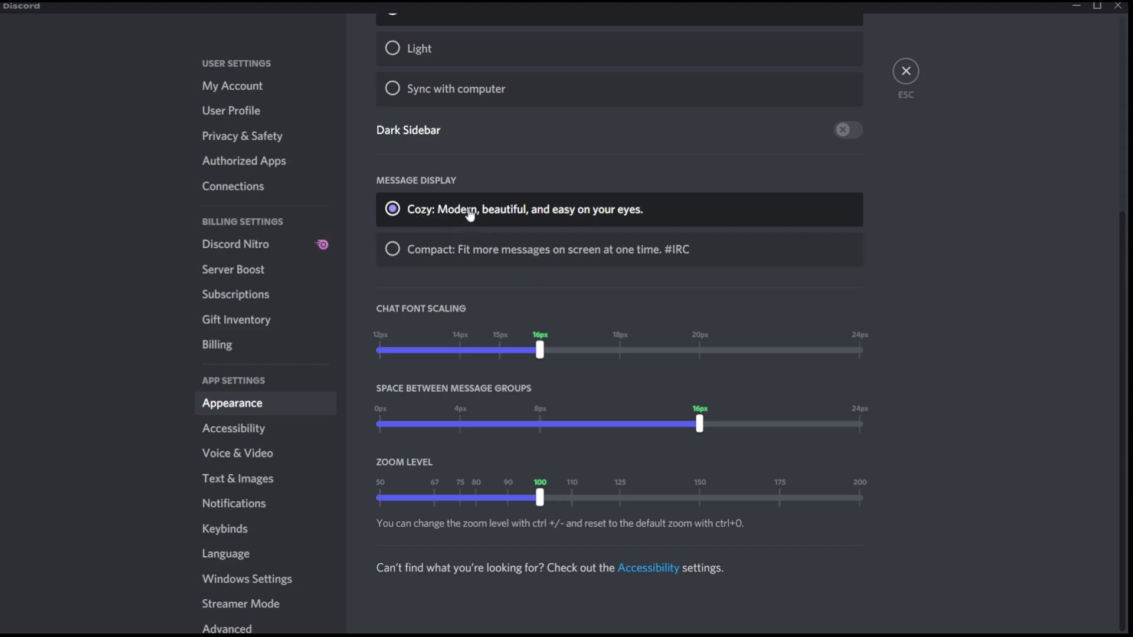
pyautogui.scroll(5, 470, 215)
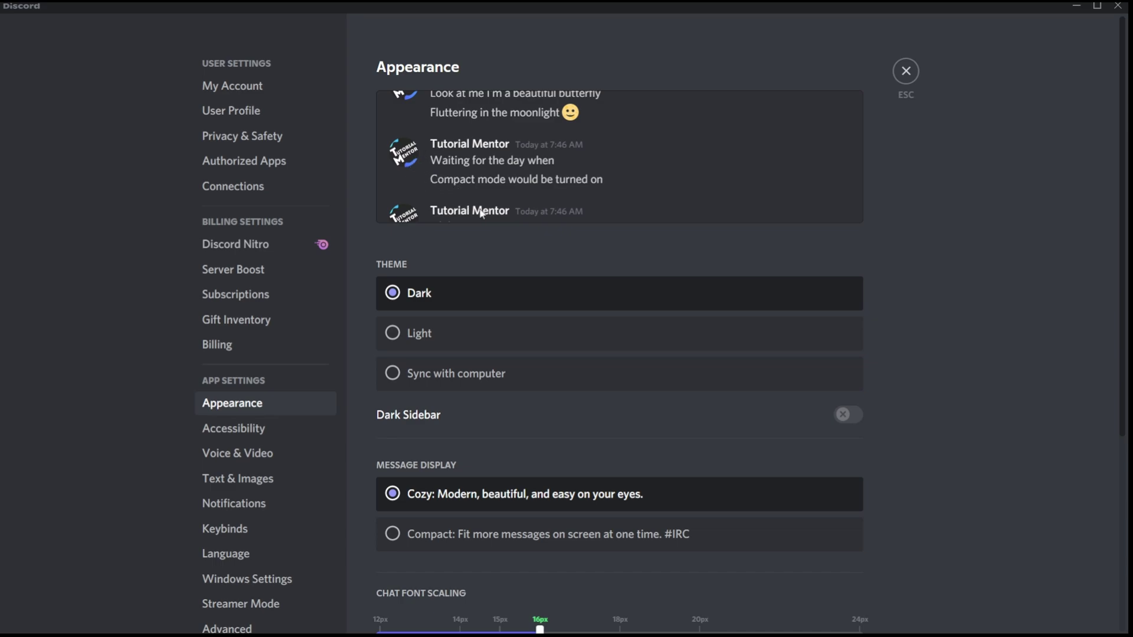
pyautogui.scroll(-5, 480, 218)
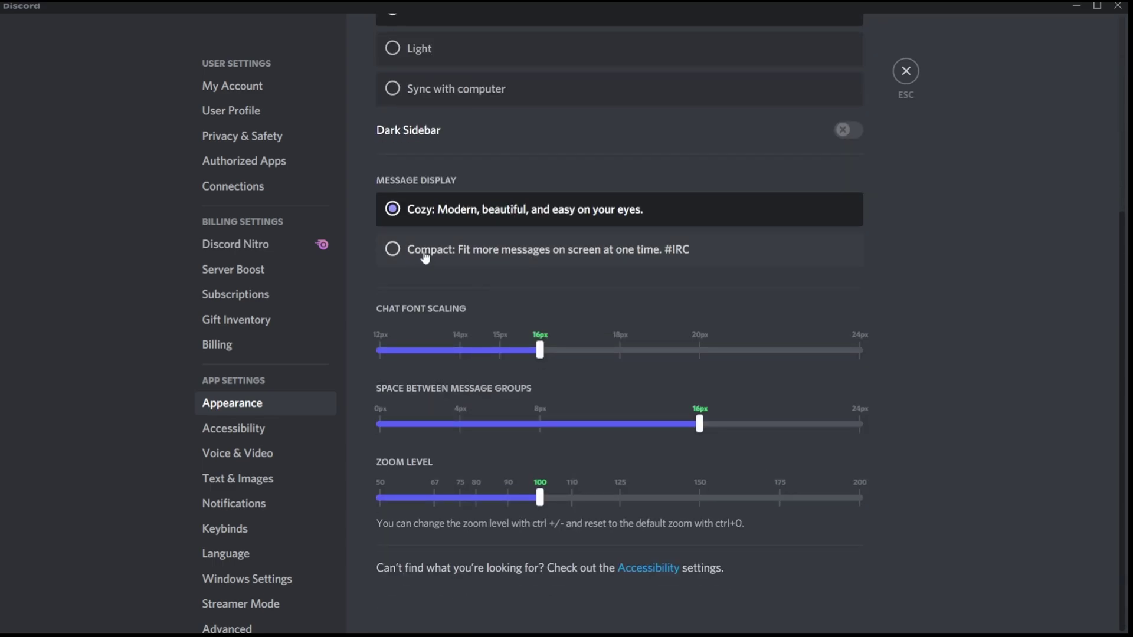
pyautogui.click(424, 258)
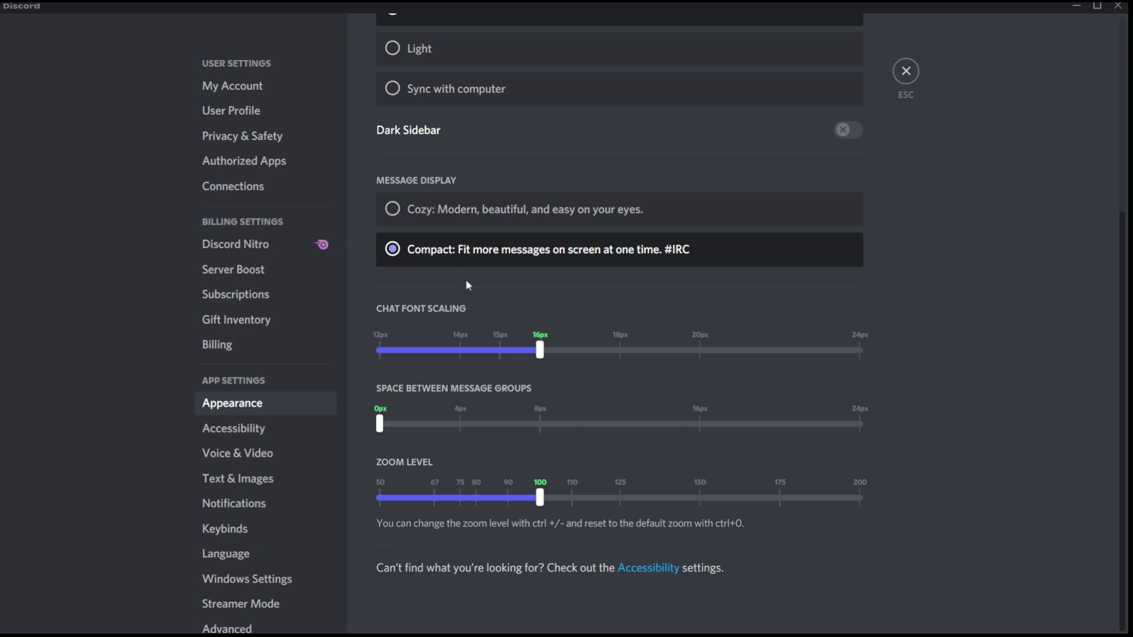
pyautogui.scroll(5, 475, 284)
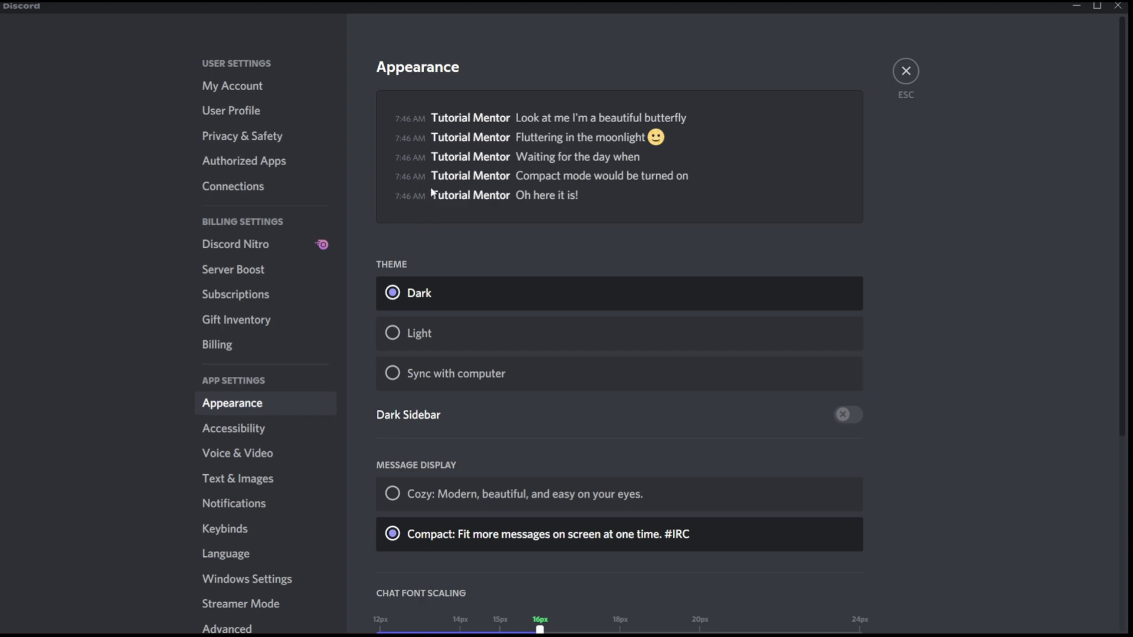
pyautogui.scroll(-3, 574, 236)
pyautogui.scroll(3, 576, 239)
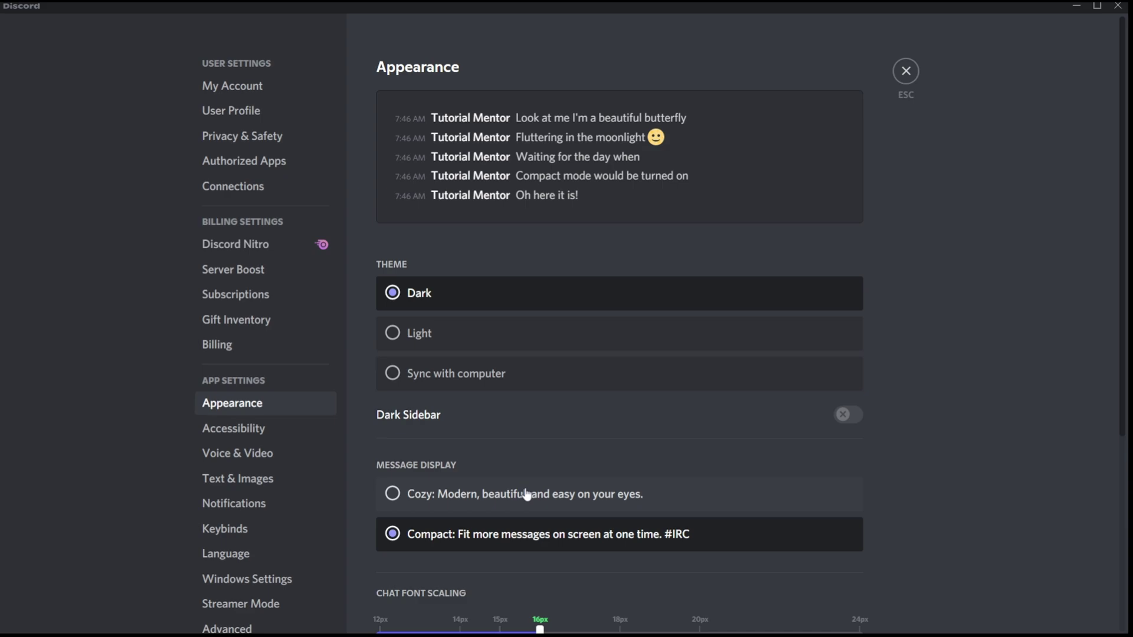
pyautogui.click(458, 497)
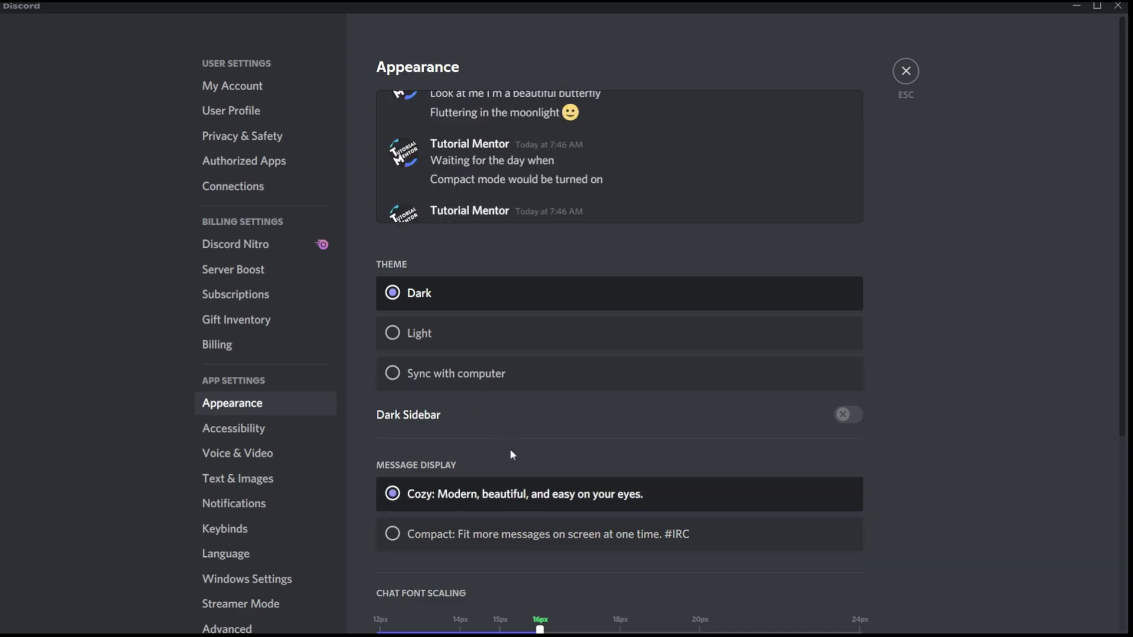
pyautogui.scroll(-5, 512, 452)
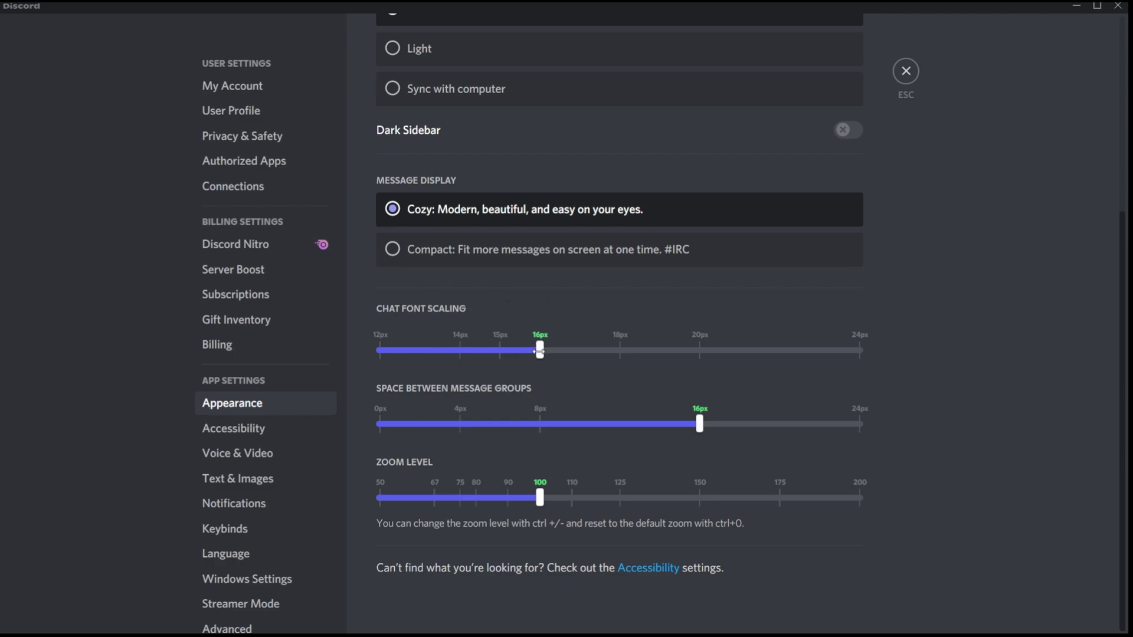
# - Raise Chat Font Scaling to 20px, then settle it back at 14px
pyautogui.scroll(4, 555, 333)
pyautogui.scroll(-2, 565, 354)
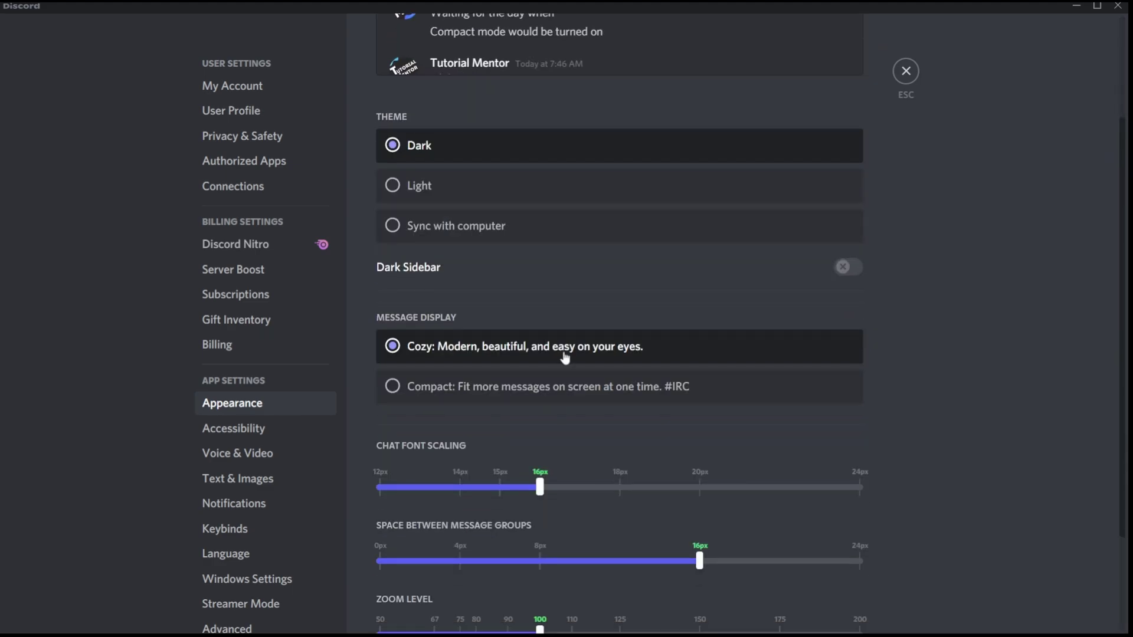
pyautogui.moveTo(544, 484); pyautogui.dragTo(716, 458)
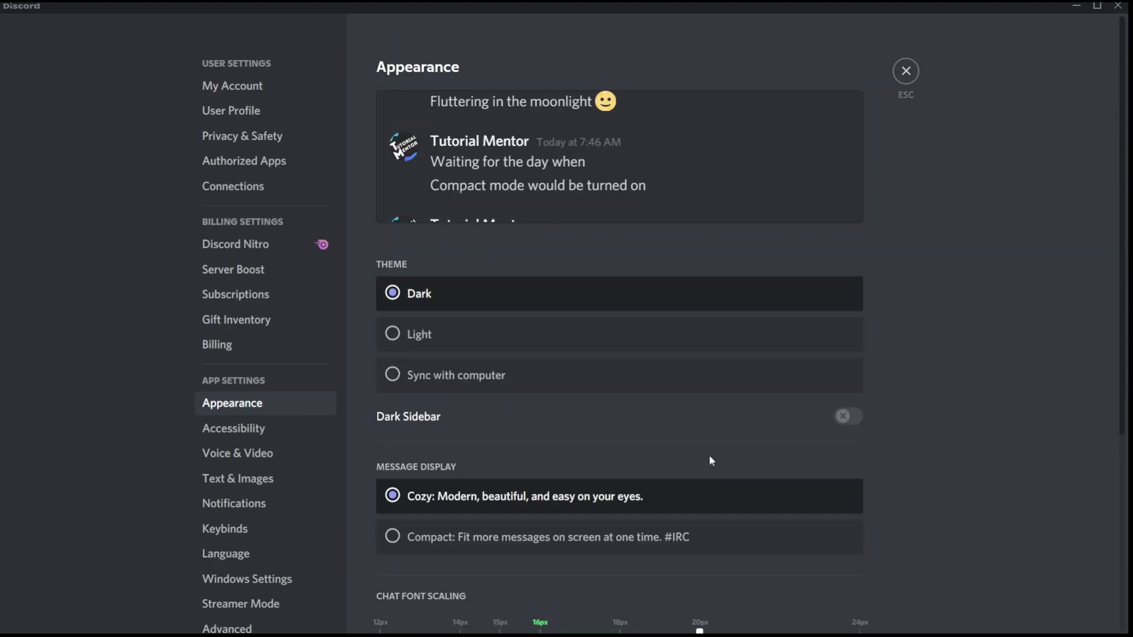
pyautogui.moveTo(700, 557); pyautogui.dragTo(555, 555)
pyautogui.scroll(-4, 596, 531)
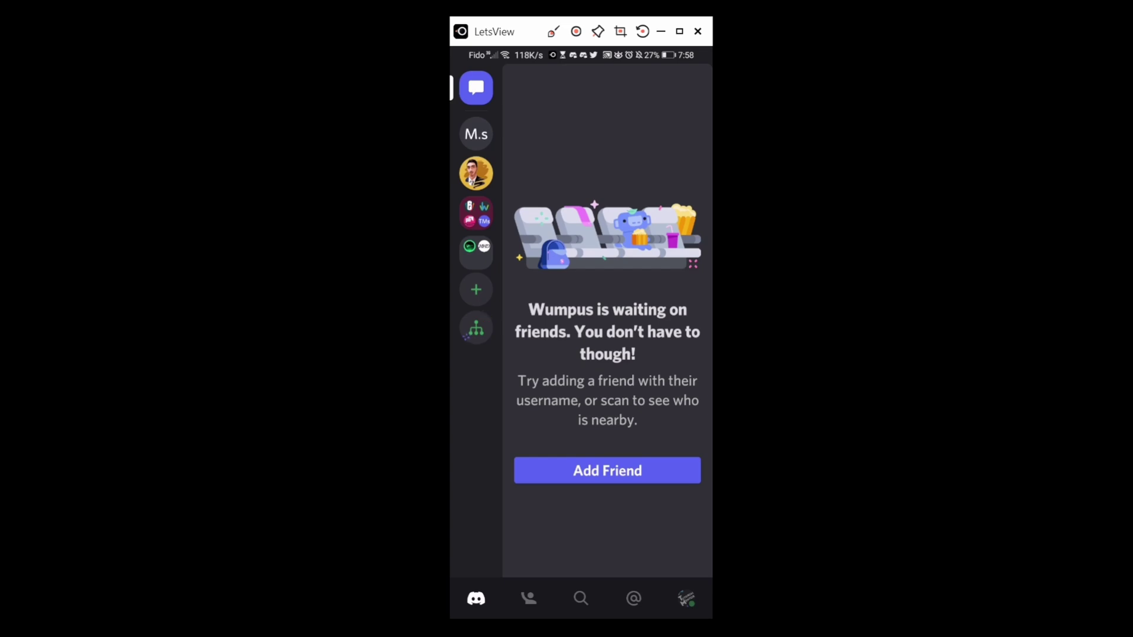
# - On the mirrored phone app, go from the profile tab to App Settings > Appearance
pyautogui.click(686, 599)
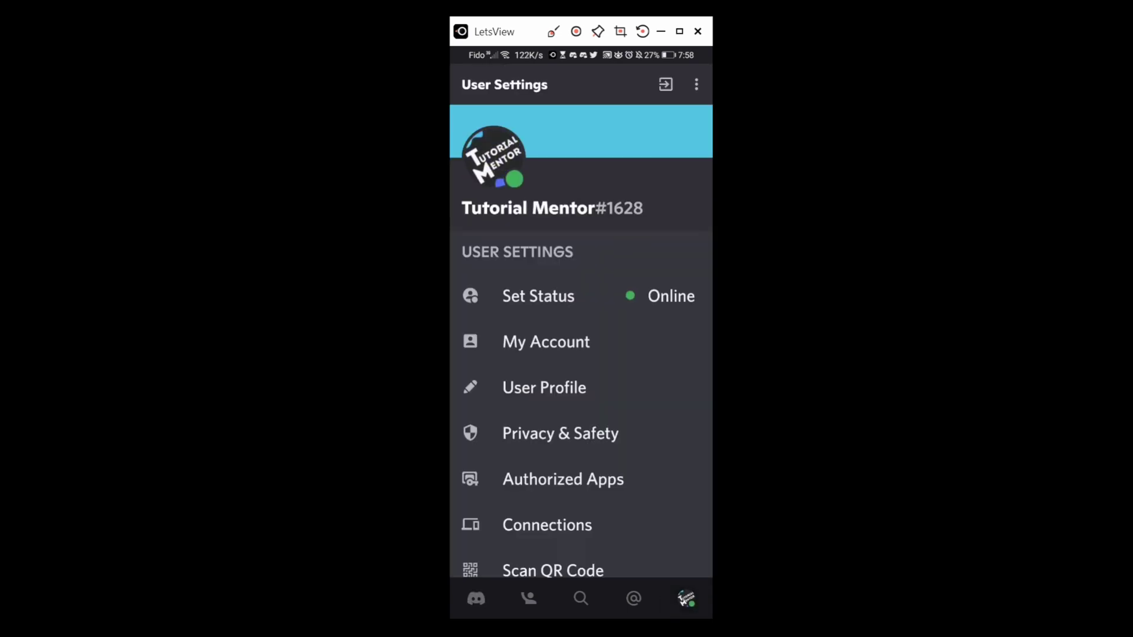
pyautogui.scroll(-10, 582, 354)
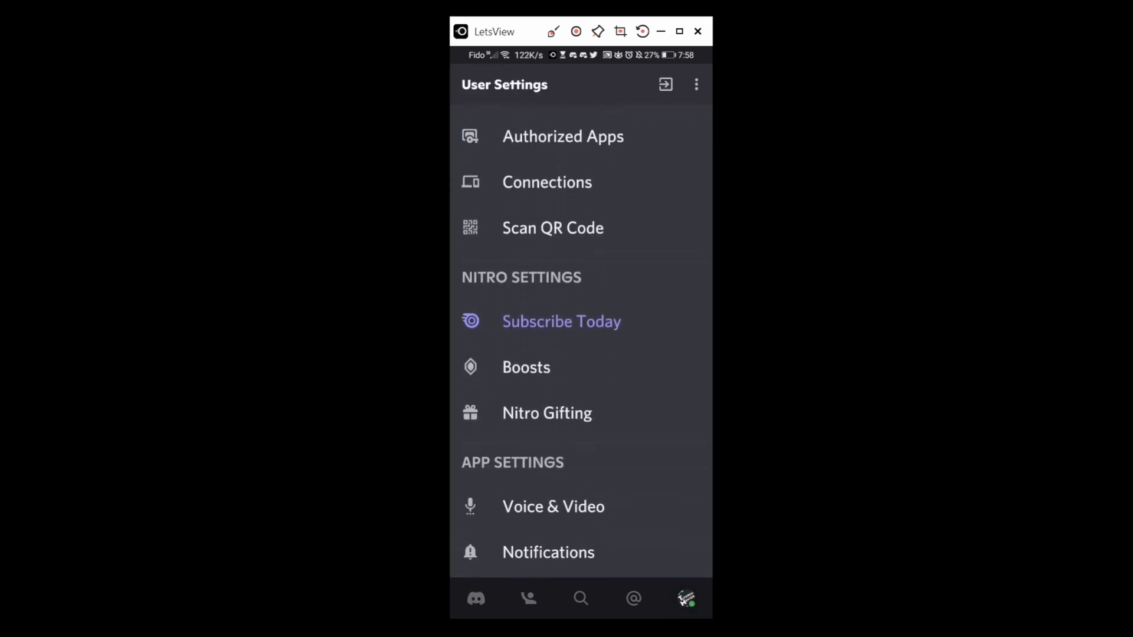
pyautogui.scroll(-3, 581, 354)
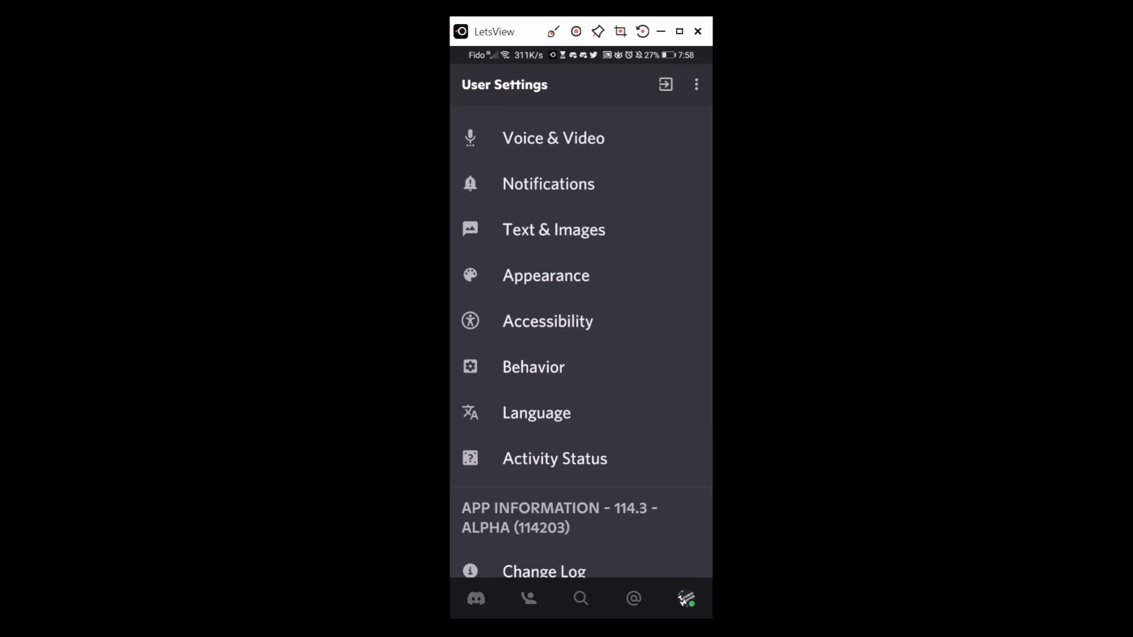
pyautogui.click(546, 273)
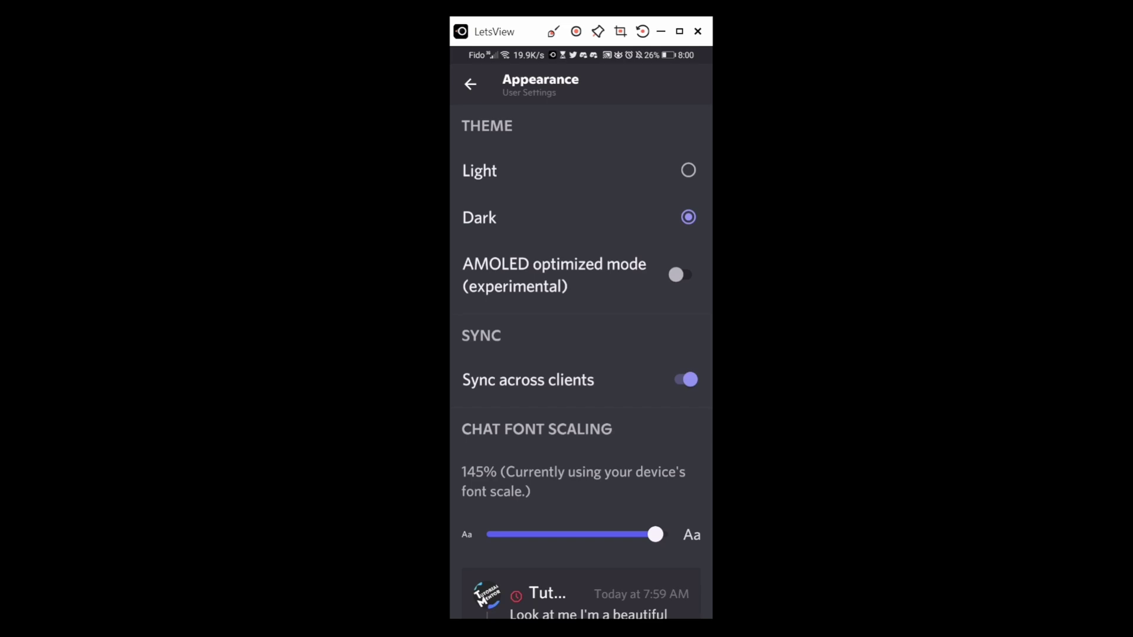
# - Enable AMOLED optimized mode, then go to the phone app's search screen
pyautogui.click(681, 275)
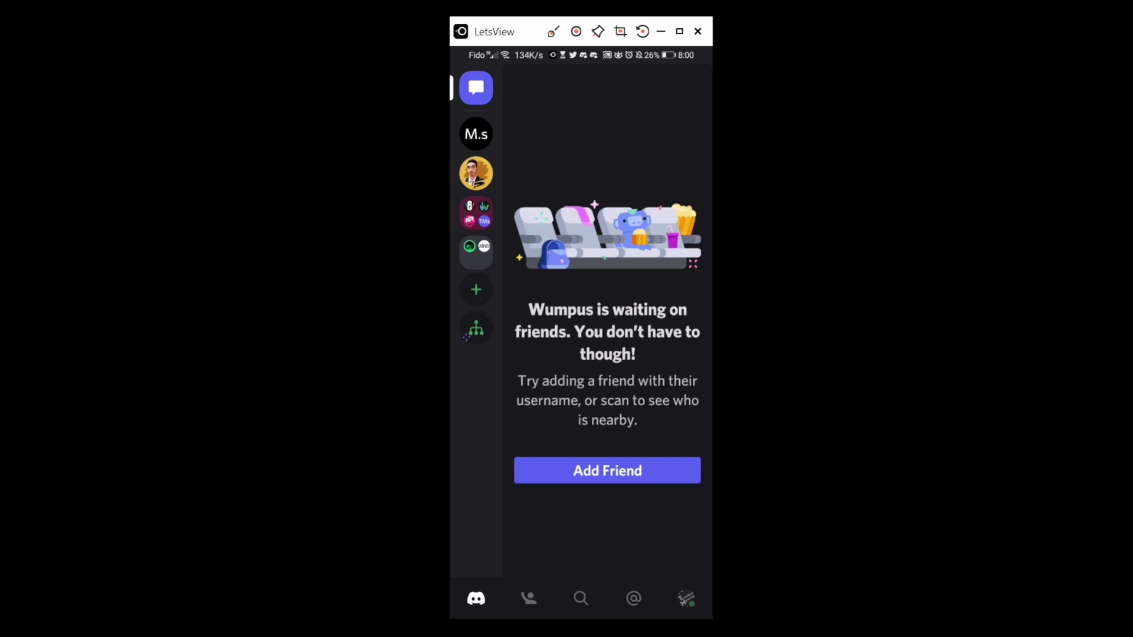
pyautogui.click(528, 598)
pyautogui.click(580, 598)
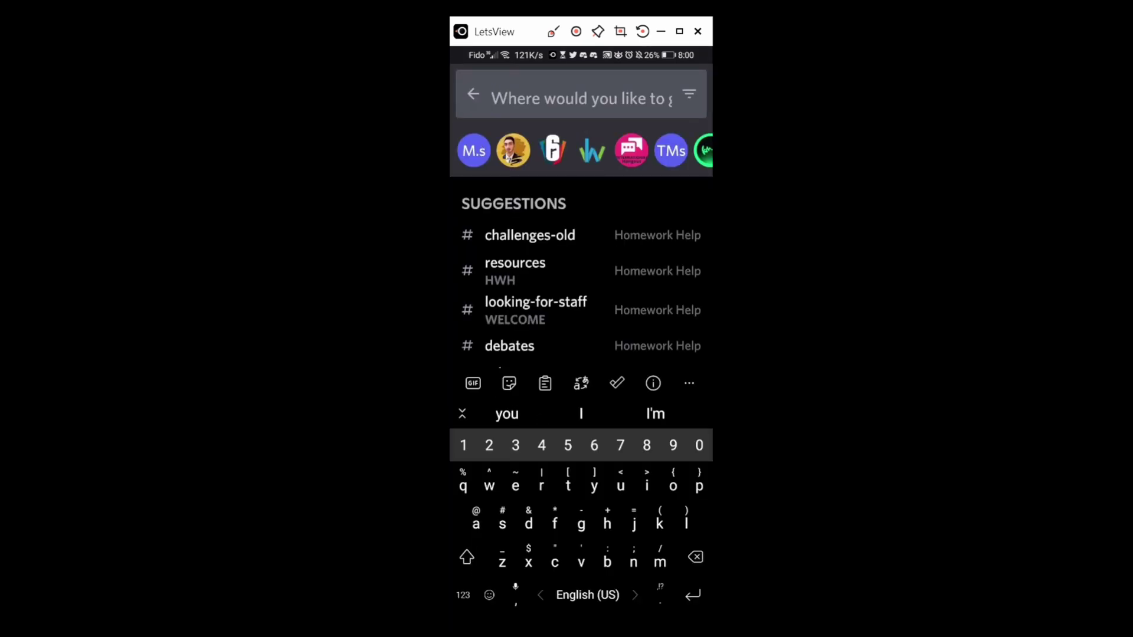